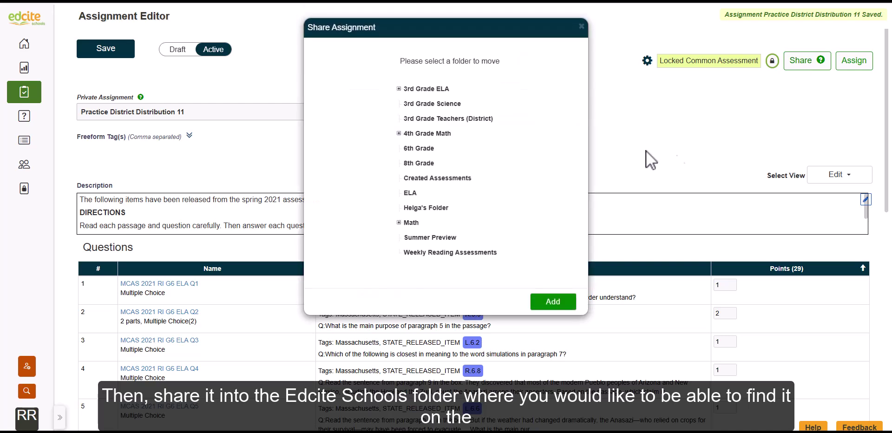
# Share the Practice District Distribution 11 assignment into the 3rd Grade ELA folder.
pyautogui.click(430, 91)
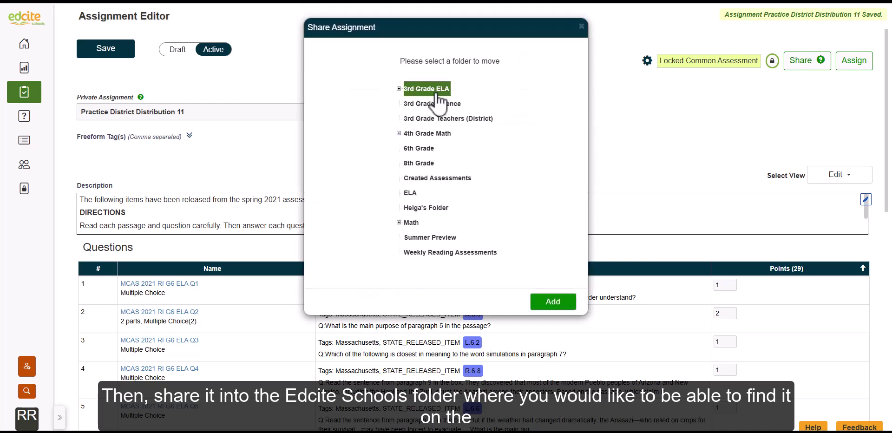
pyautogui.click(552, 302)
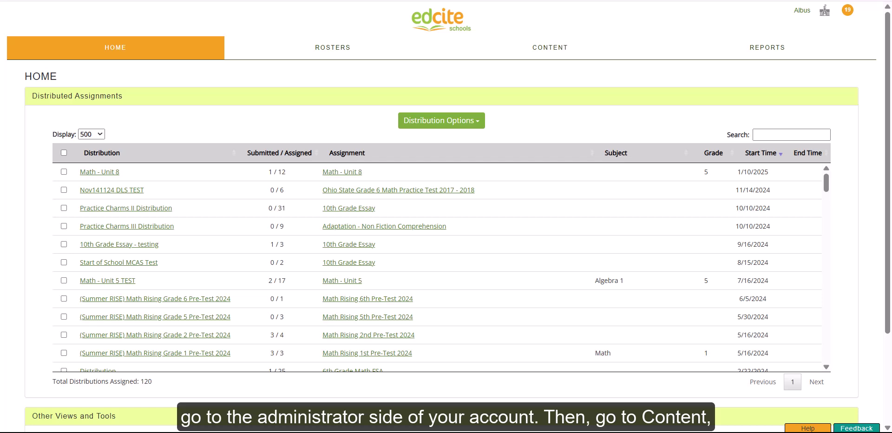
# Switch to the district assignments and filter the list by "practice distri".
pyautogui.moveTo(583, 56)
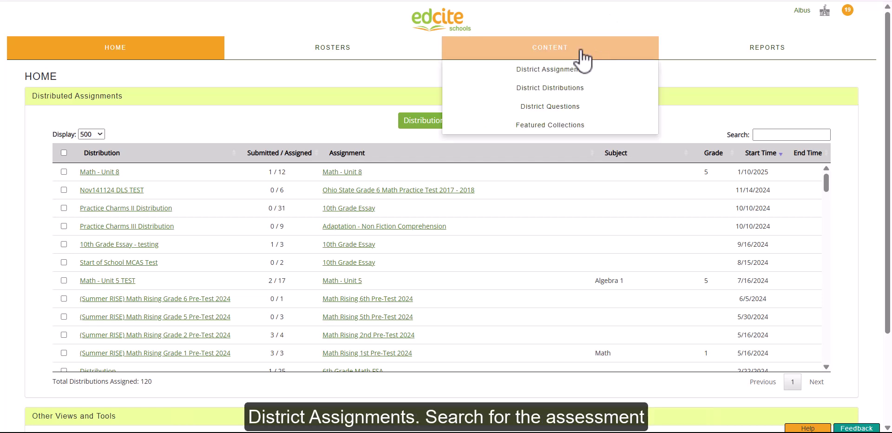
pyautogui.click(579, 69)
pyautogui.click(846, 91)
pyautogui.write('practice')
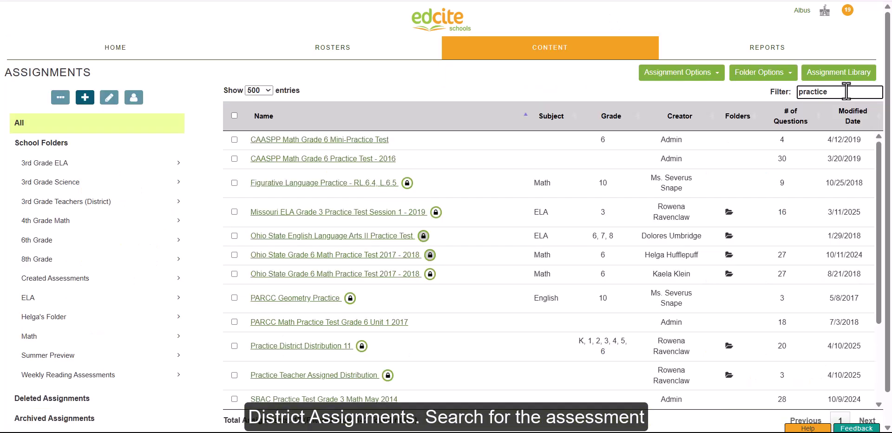
pyautogui.write(' distri')
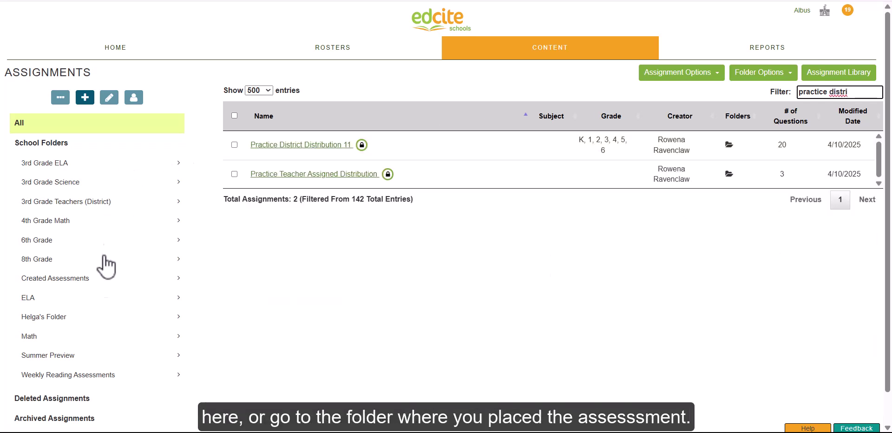
# Create a distribution named "Practice Distribution 11a" from the Practice District Distribution 11 assignment, with no folder selected.
pyautogui.click(234, 144)
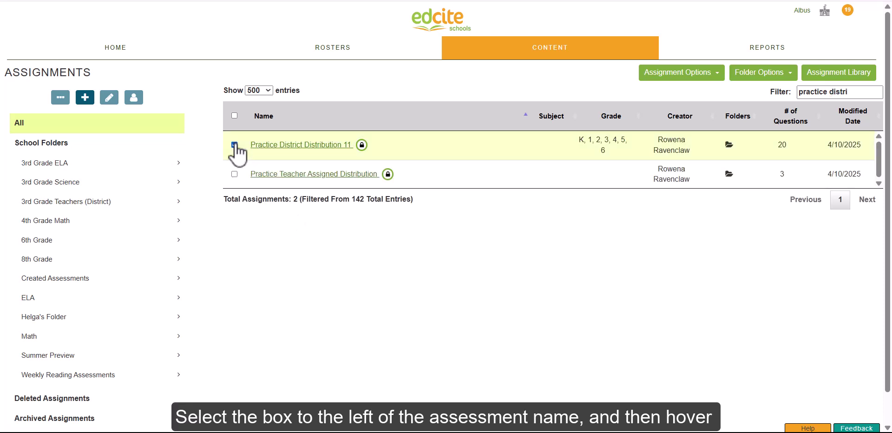
pyautogui.moveTo(648, 77)
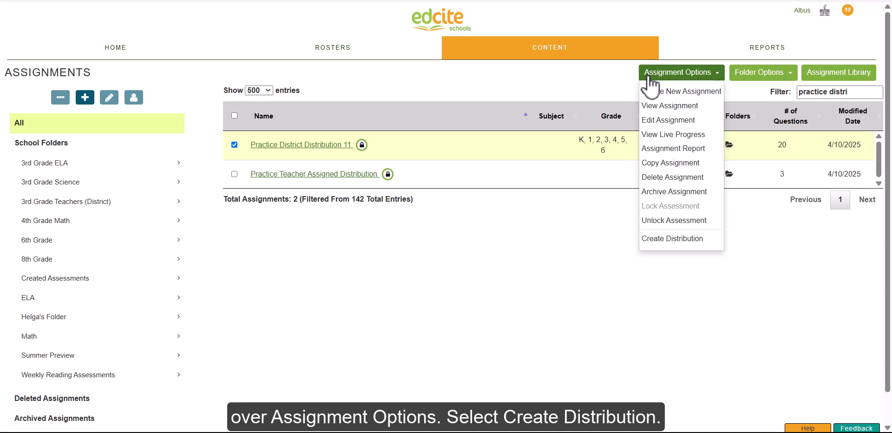
pyautogui.click(668, 238)
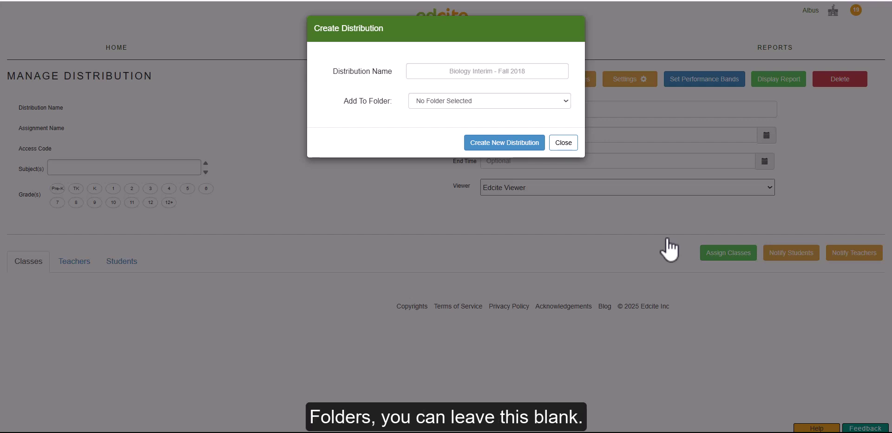
pyautogui.click(542, 74)
pyautogui.write('Practice ')
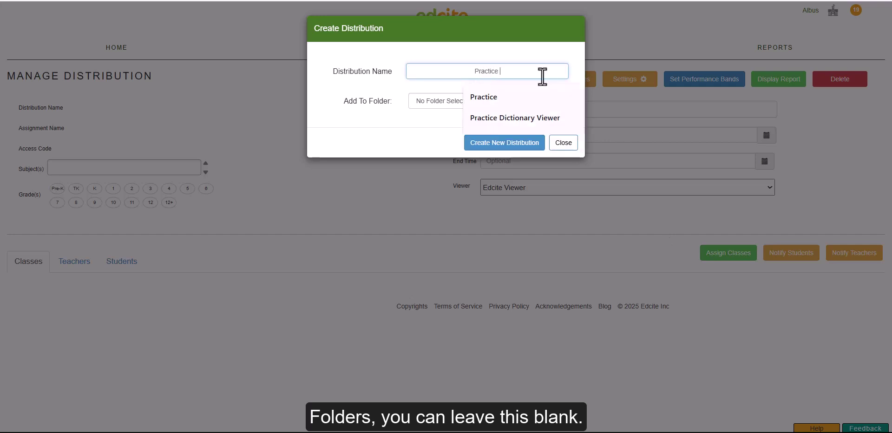
pyautogui.write('Distribution 11')
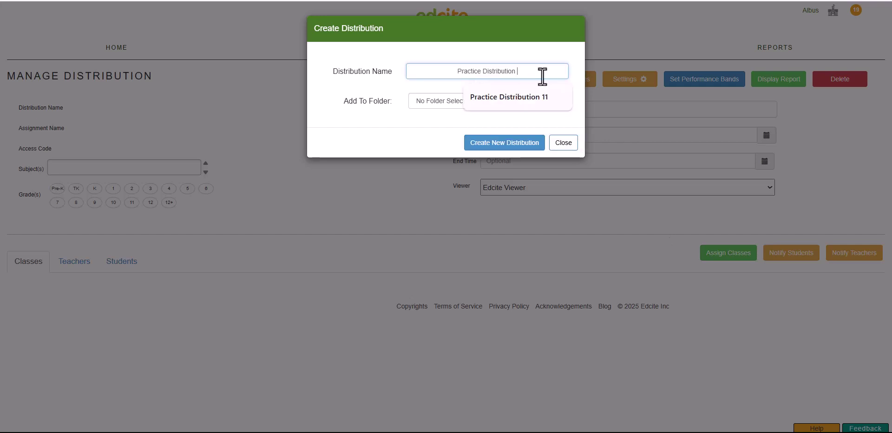
pyautogui.write('a')
pyautogui.click(527, 149)
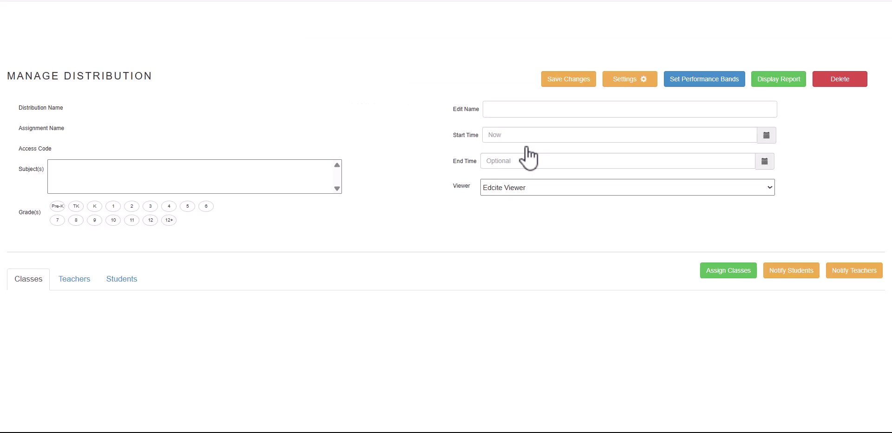
# Leave the distribution's subject empty and remove grades 4, 5 and 6 from its grade levels.
pyautogui.click(185, 171)
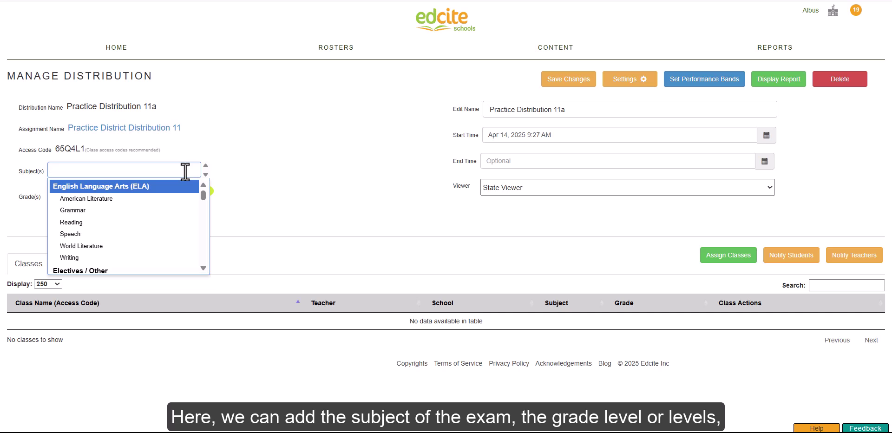
pyautogui.click(252, 160)
pyautogui.click(168, 193)
pyautogui.click(187, 193)
pyautogui.click(206, 192)
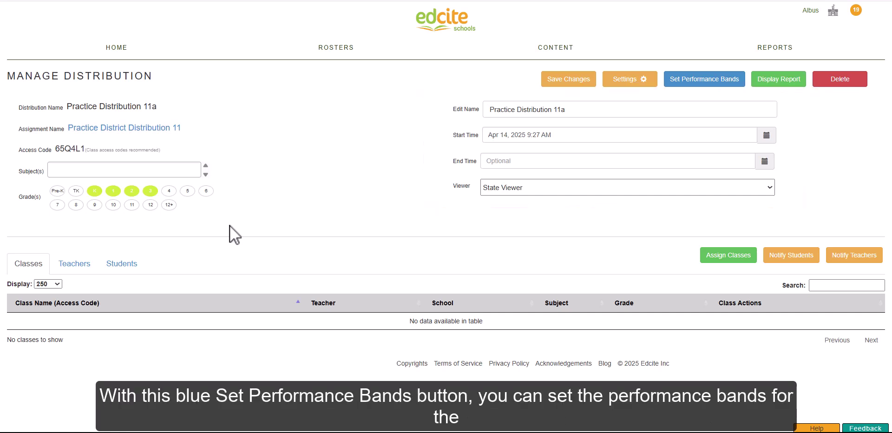
# Review the distribution's performance bands and its Access Options and Report Access settings.
pyautogui.click(711, 86)
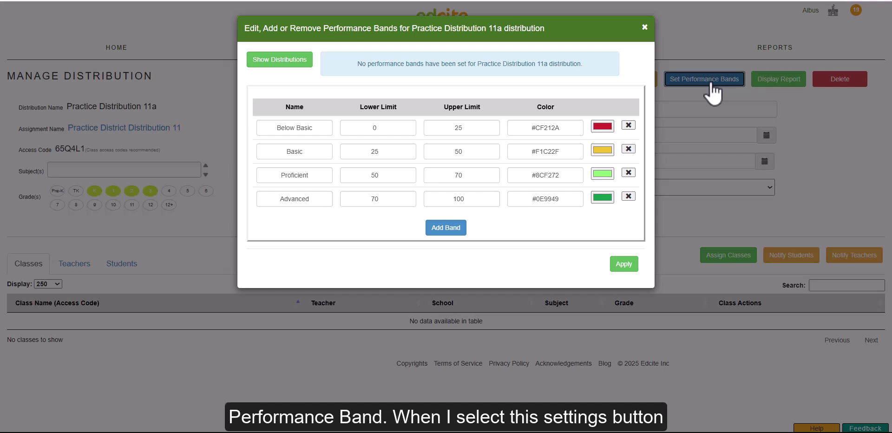
pyautogui.click(713, 93)
pyautogui.click(626, 82)
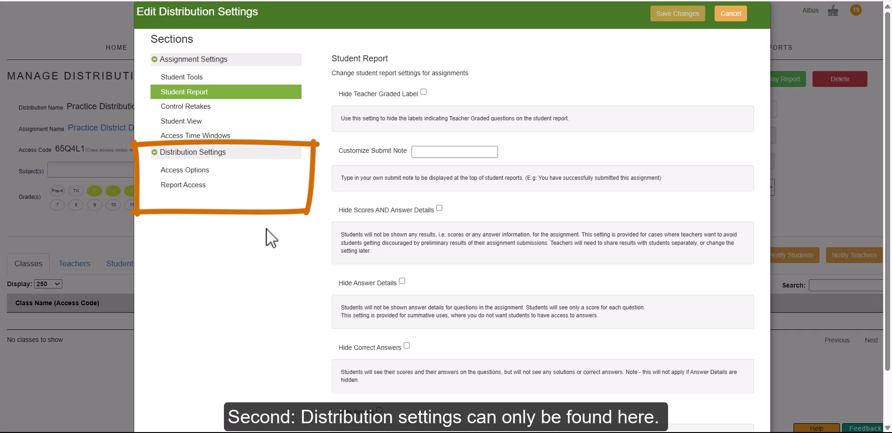
pyautogui.click(211, 171)
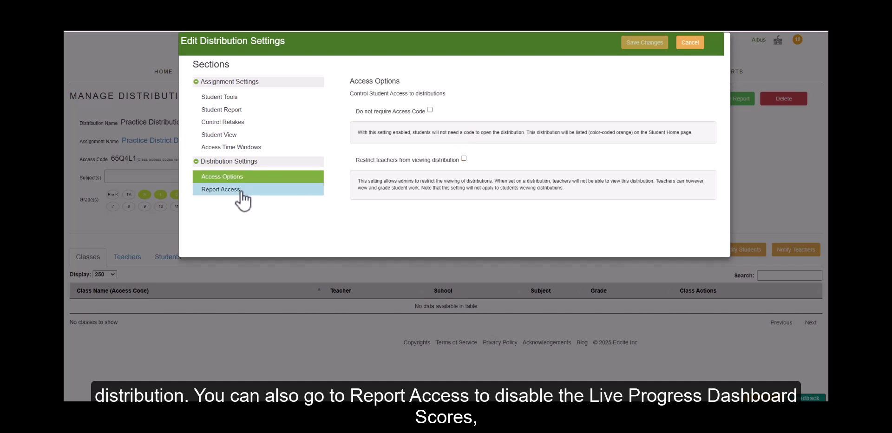
pyautogui.click(241, 190)
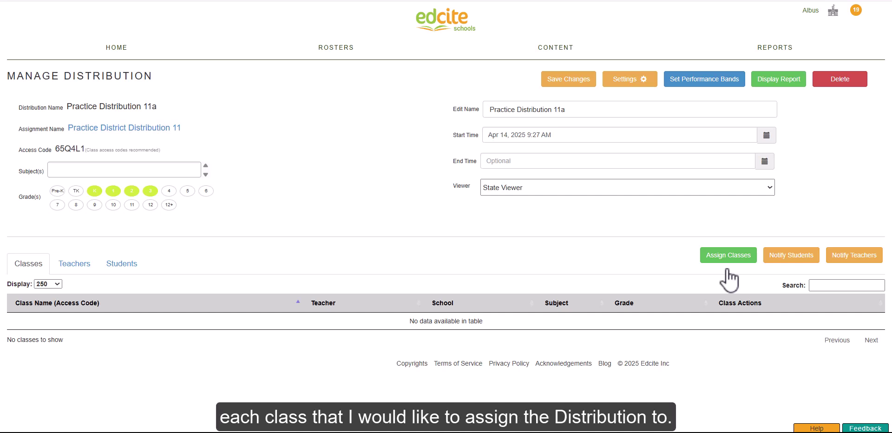
# Open the distribution's class assignment list, search it by the class name "Charms" and clear the search.
pyautogui.click(727, 256)
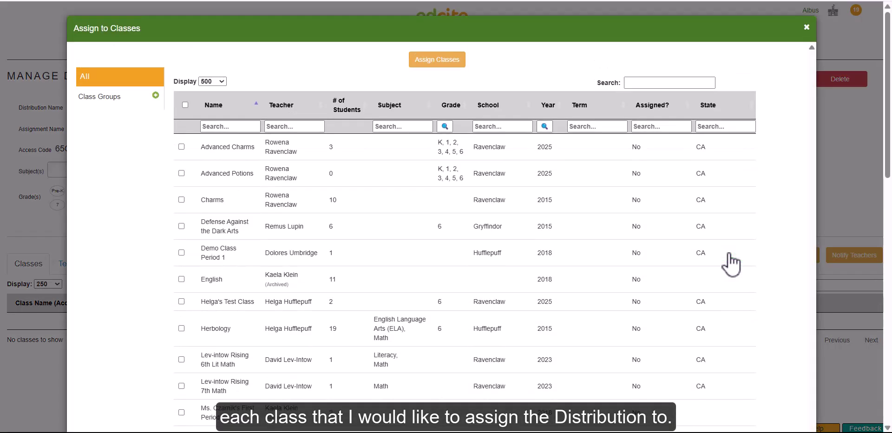
pyautogui.click(245, 128)
pyautogui.write('Charms')
pyautogui.click(230, 126)
pyautogui.press('BackSpace')
pyautogui.press('BackSpace')
pyautogui.press('BackSpace')
pyautogui.press('BackSpace')
pyautogui.press('BackSpace')
pyautogui.press('BackSpace')
# Search the assignable classes by a teacher's first name and clear that search.
pyautogui.click(274, 126)
pyautogui.write('David')
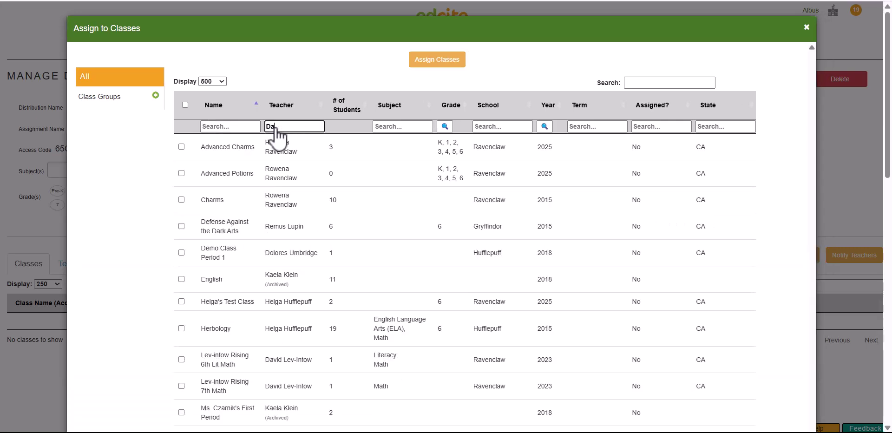
pyautogui.press('BackSpace')
pyautogui.press('BackSpace')
pyautogui.press('BackSpace')
pyautogui.press('BackSpace')
pyautogui.press('BackSpace')
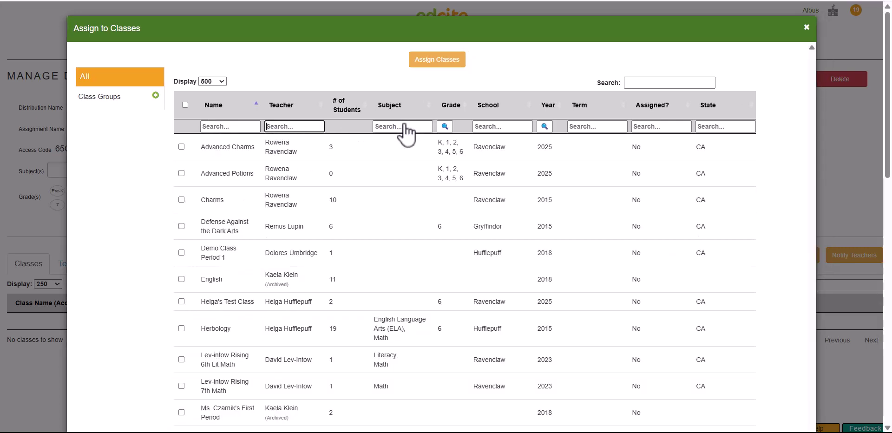
# Search the assignable classes by the subject text "Mat" and clear that search.
pyautogui.click(401, 127)
pyautogui.write('Mat')
pyautogui.press('BackSpace')
pyautogui.press('BackSpace')
pyautogui.press('BackSpace')
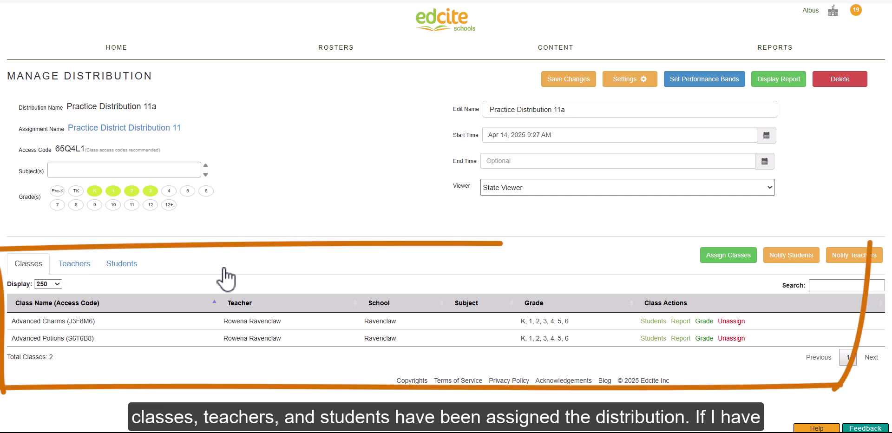
# Review the teachers and students assigned to the distribution, and unassign the Advanced Charms class.
pyautogui.click(72, 264)
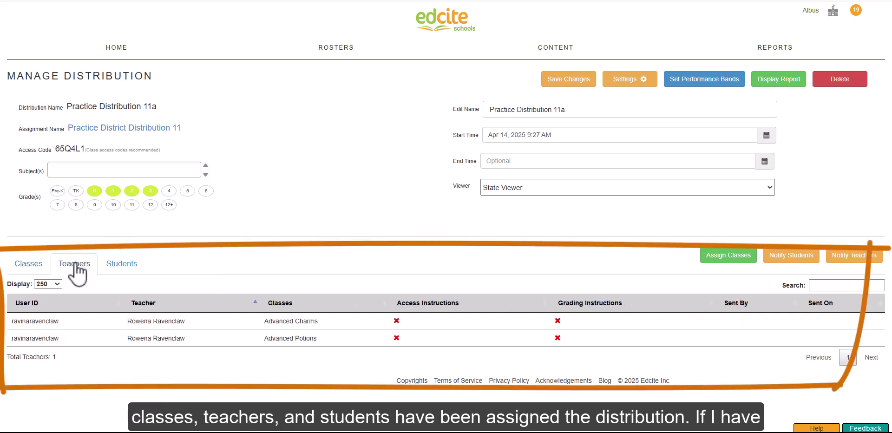
pyautogui.click(111, 268)
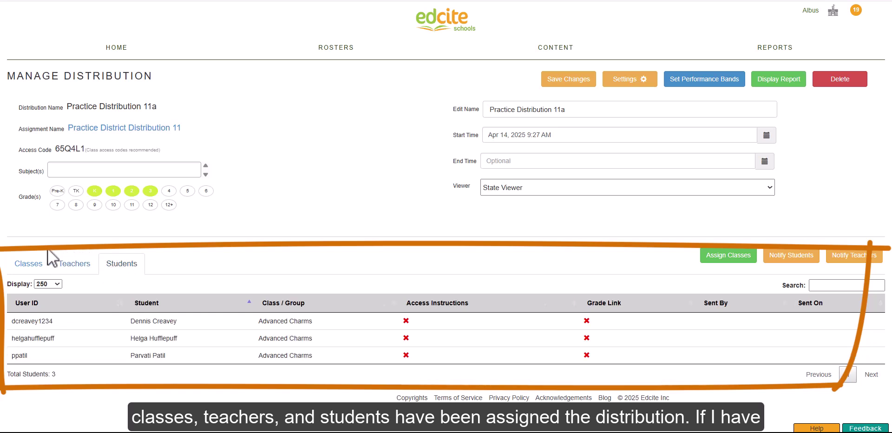
pyautogui.click(27, 267)
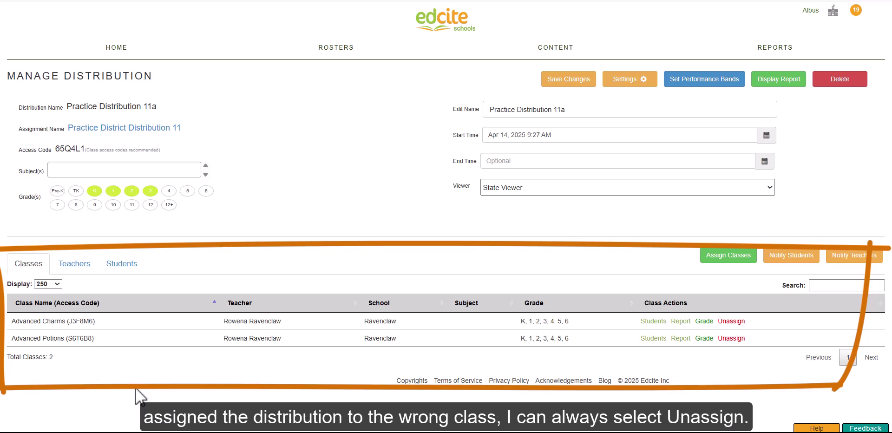
pyautogui.click(730, 322)
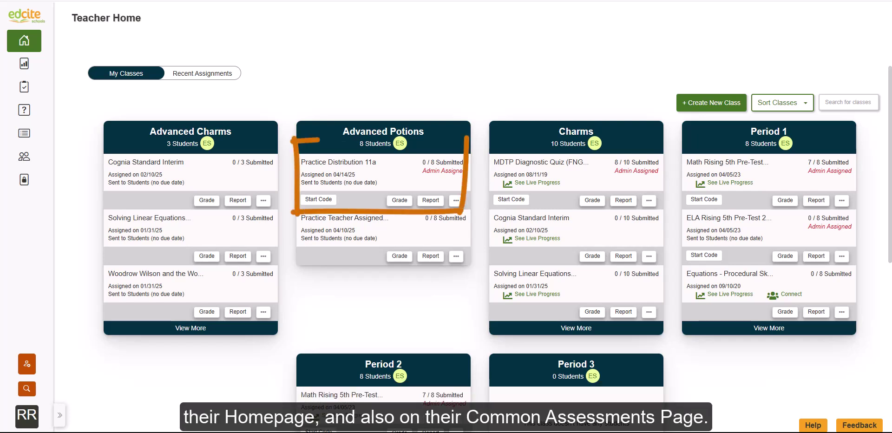
# View the teacher's Common Assessments, turning the class code display off and on again to compare access codes.
pyautogui.click(25, 182)
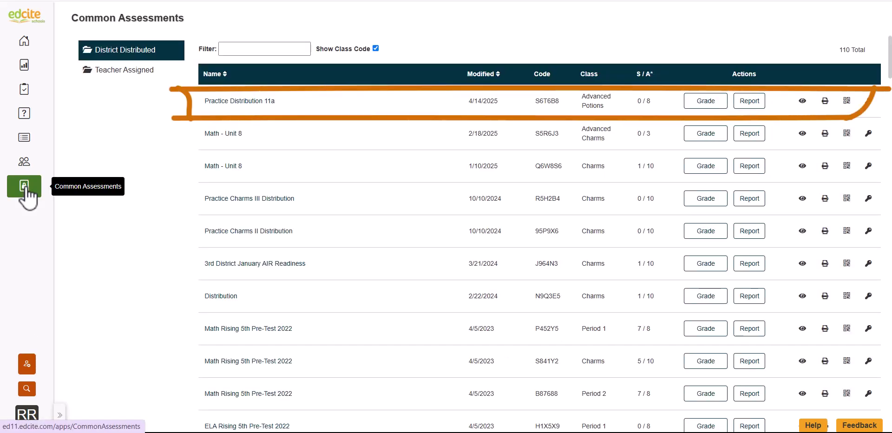
pyautogui.click(375, 48)
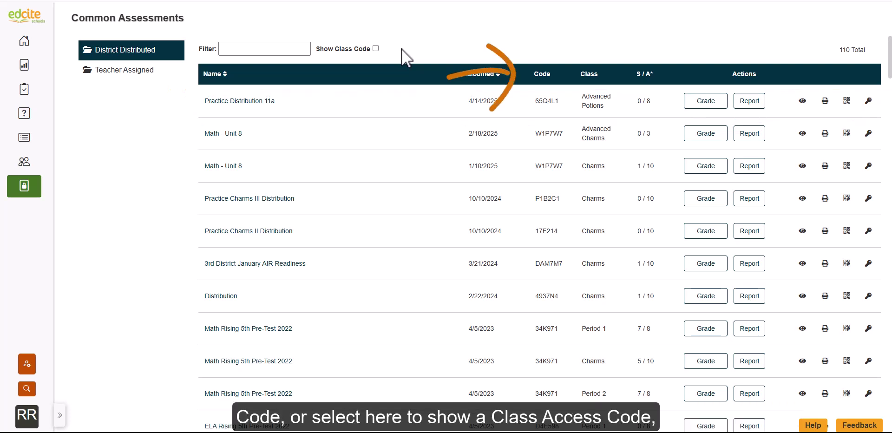
pyautogui.click(375, 49)
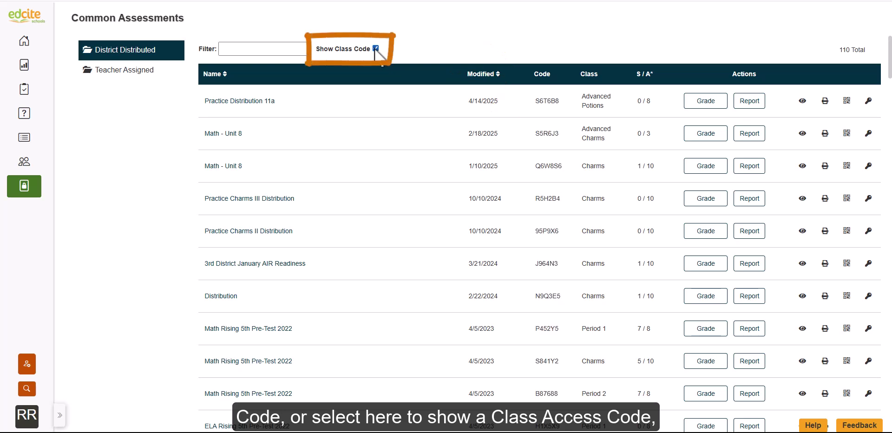